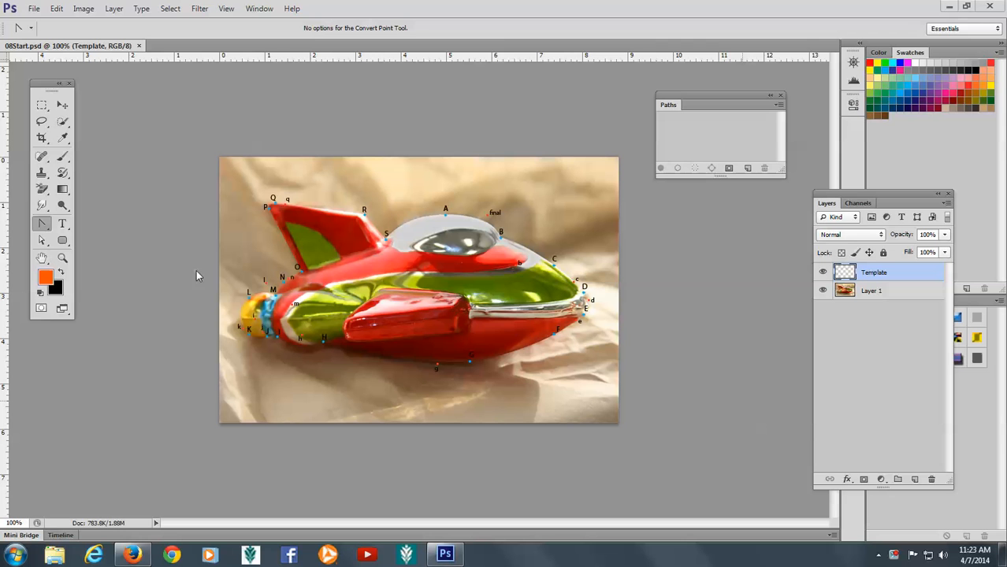
Hide the Template layer and activate the Pen tool
left_click(822, 272)
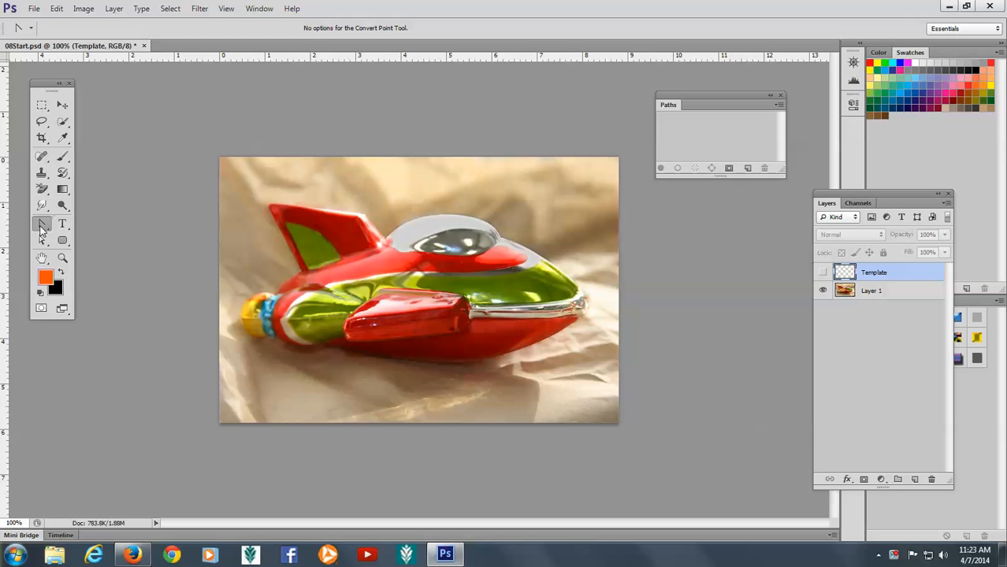
left_click(40, 224)
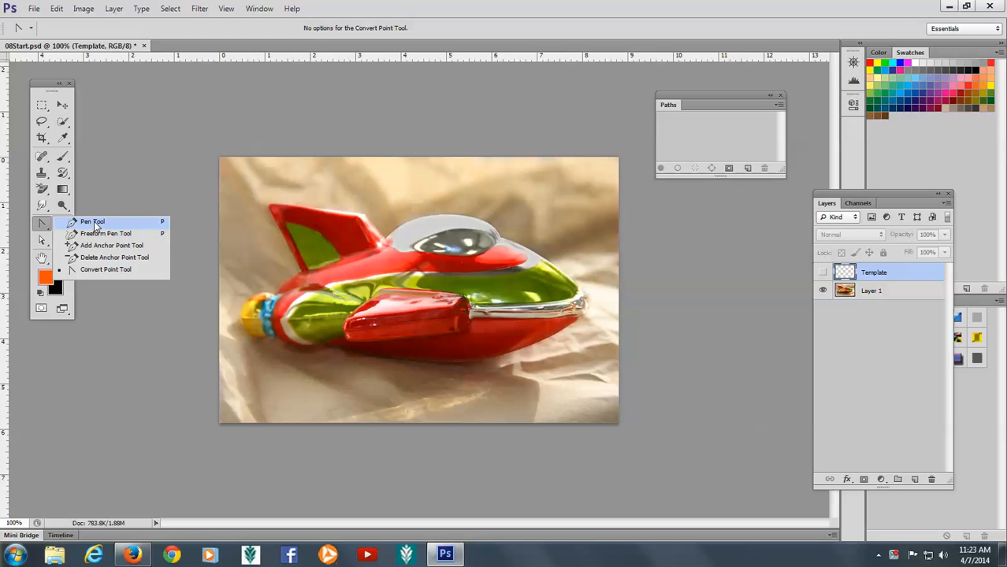
left_click(88, 223)
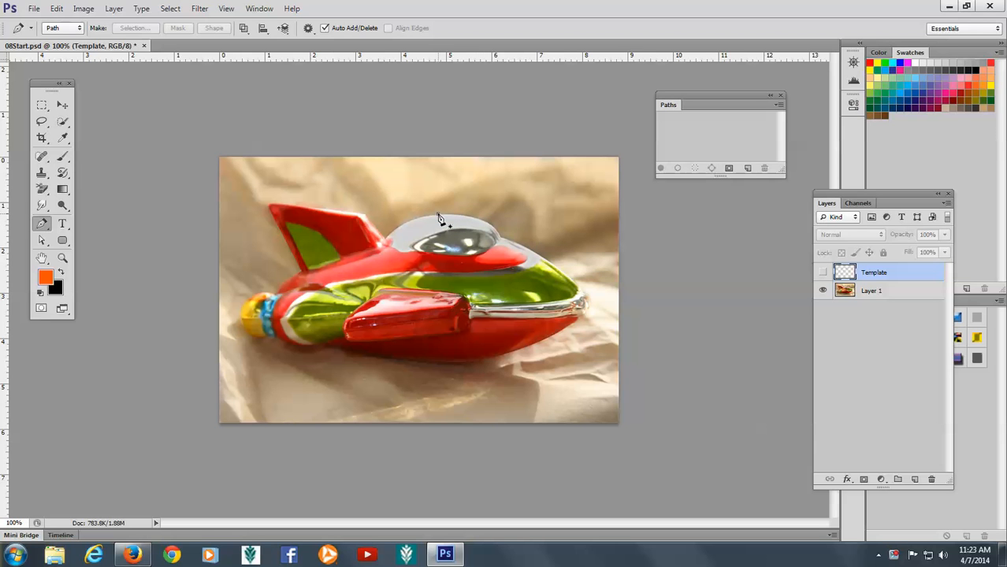
Trace the spaceship's canopy and nose with a curved Pen path, starting at the top of the canopy
left_click_drag(438, 214, 464, 212)
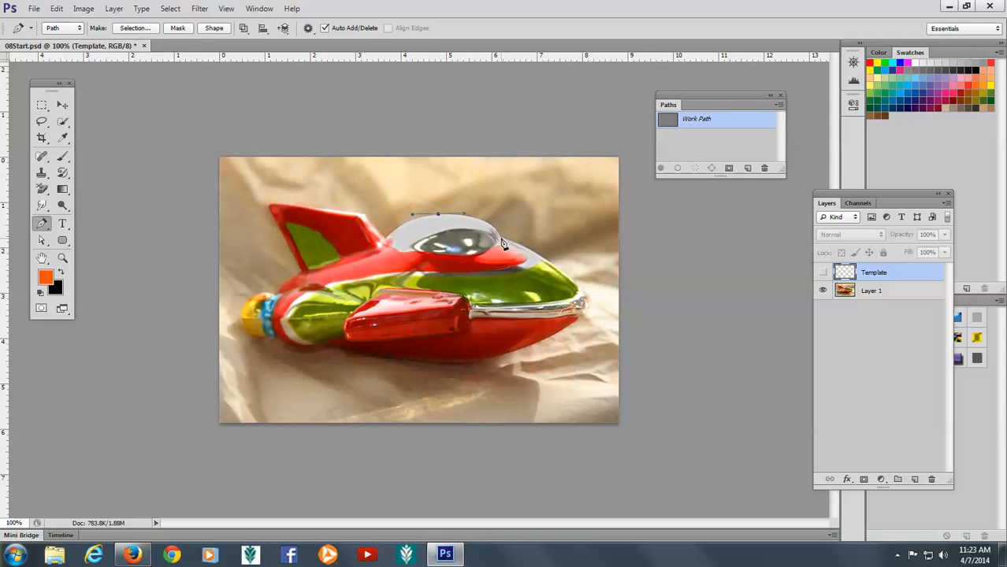
left_click_drag(501, 236, 505, 256)
left_click_drag(573, 280, 587, 307)
left_click(574, 282)
left_click(583, 315)
left_click(570, 326)
Continue the curved path along the spaceship's underside and around the yellow rear engine up to the body
left_click_drag(395, 359, 284, 339)
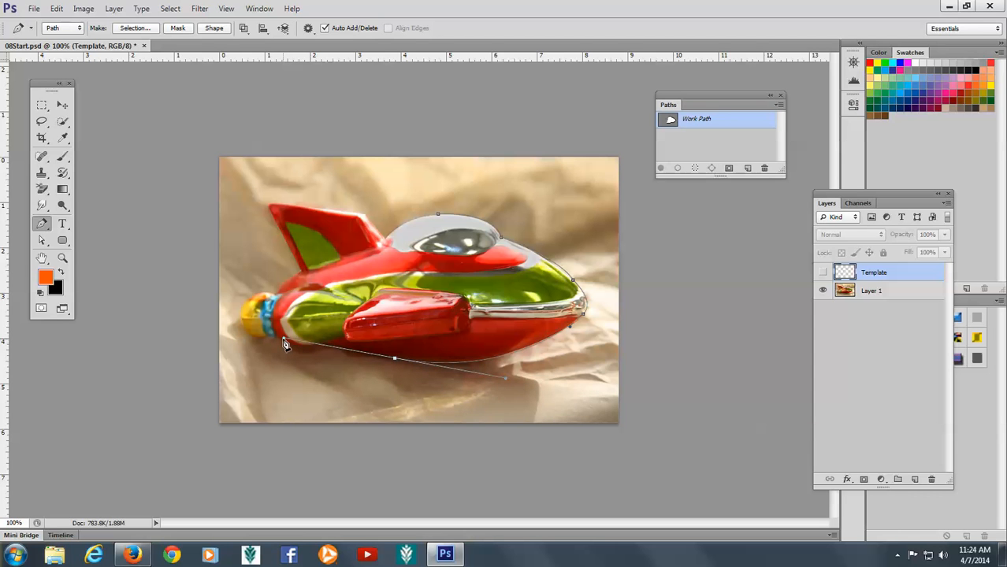
left_click(396, 360)
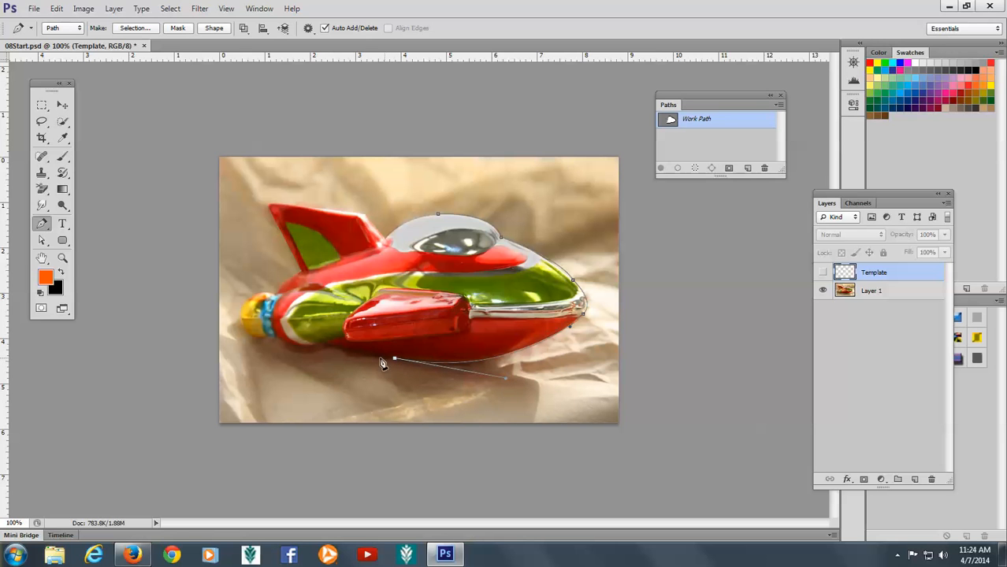
left_click(320, 346)
left_click_drag(277, 338, 258, 320)
left_click(242, 325)
left_click_drag(239, 307, 241, 295)
left_click(275, 296)
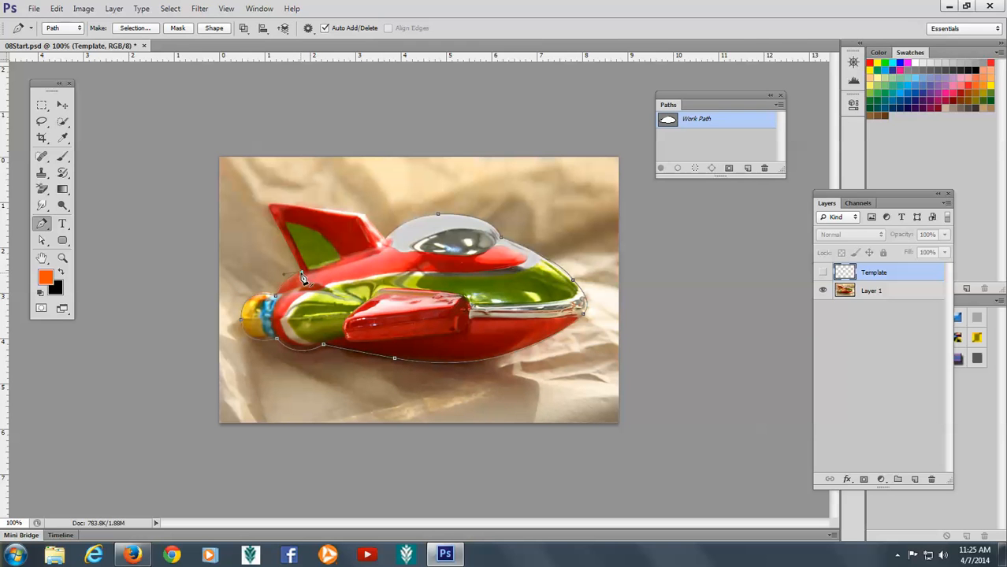
Continue the path around the tail fin and close it at the starting point on top of the canopy
left_click(272, 214)
left_click_drag(284, 208, 311, 211)
left_click(365, 214)
left_click(384, 239)
left_click(438, 214)
left_click_drag(438, 214, 468, 214)
Load the closed work path around the spaceship as a selection
left_click(256, 11)
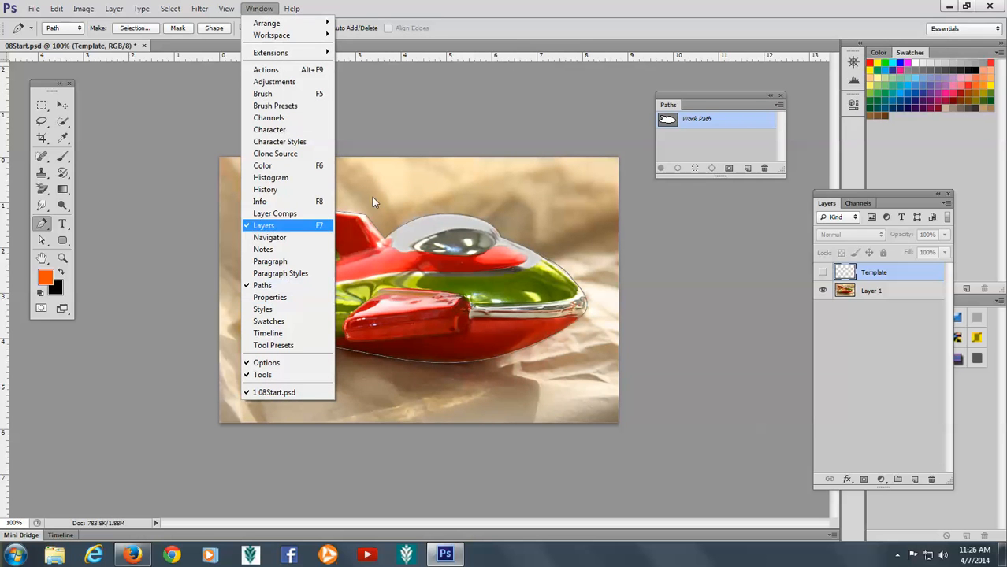
left_click(695, 169)
left_click(695, 169)
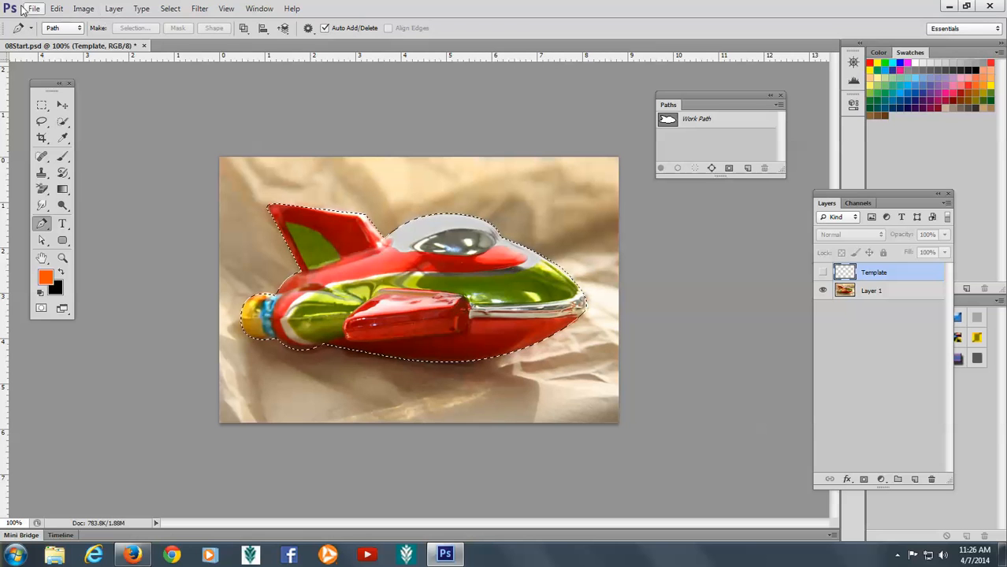
Save the spaceship selection as a new channel named Spaceship1
left_click(169, 9)
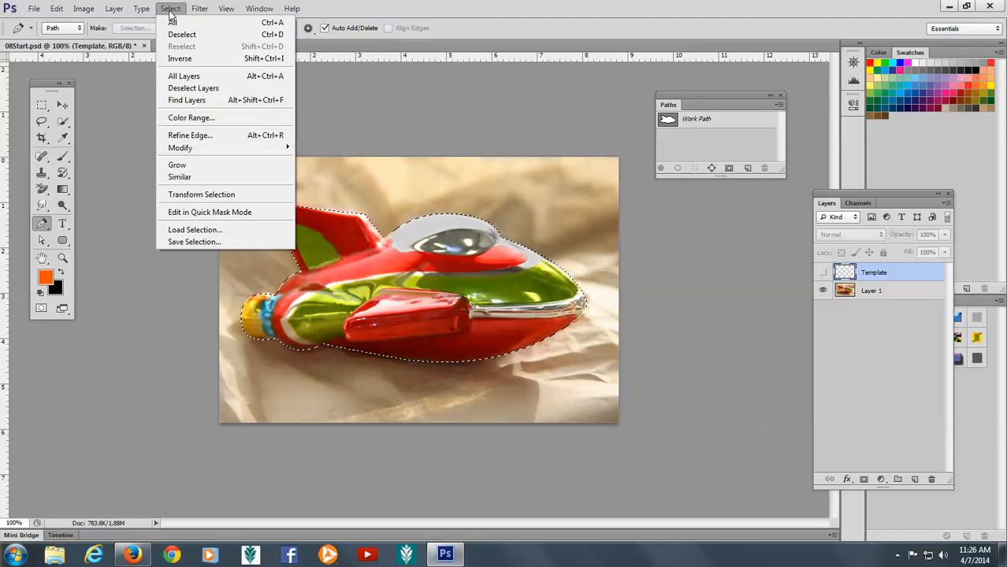
left_click(197, 243)
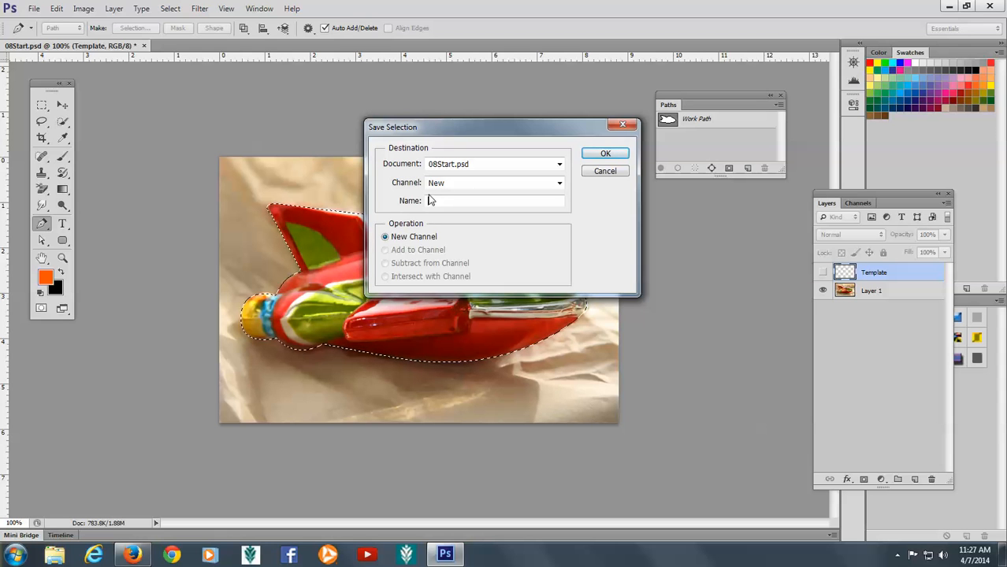
type("Spac")
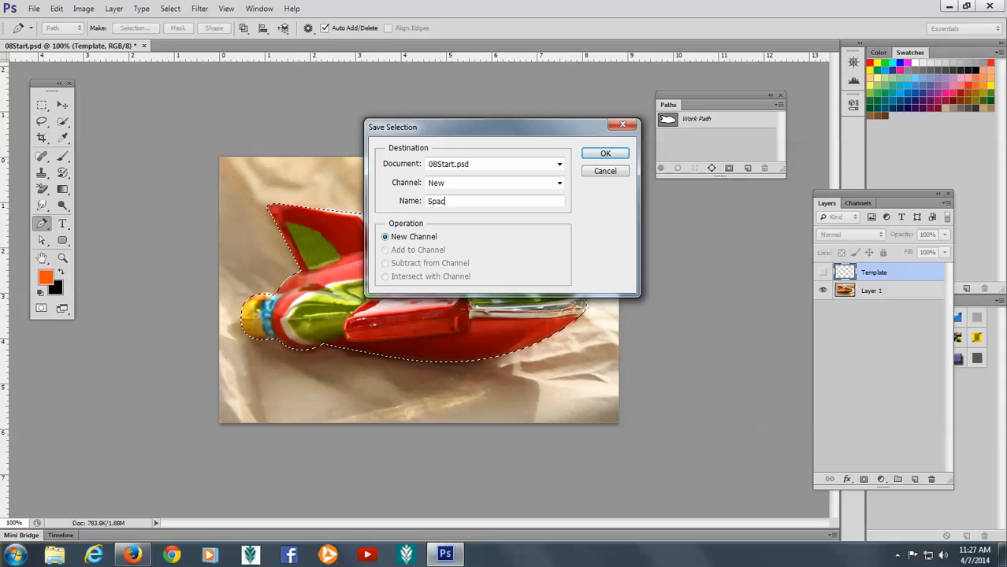
type("eship")
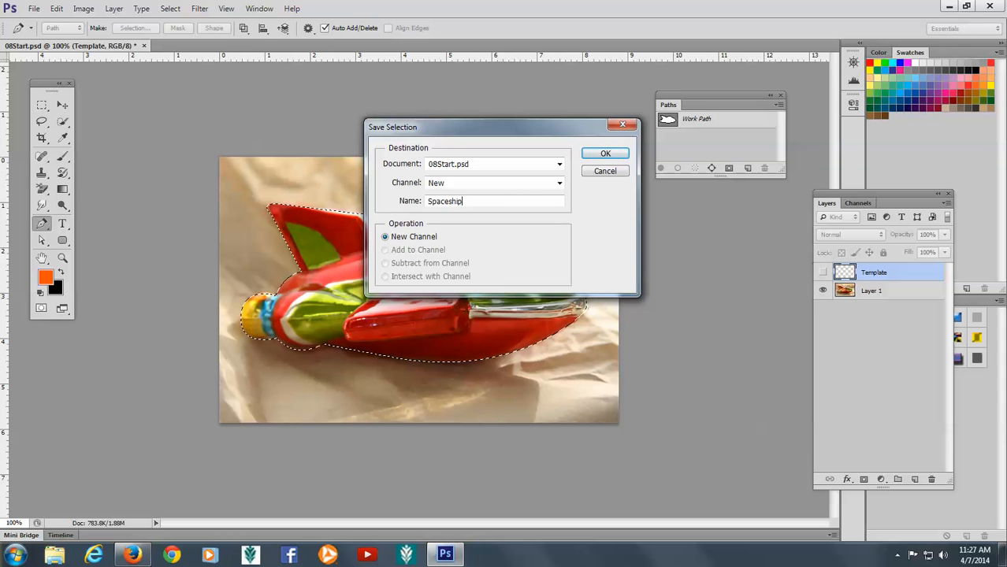
type("1")
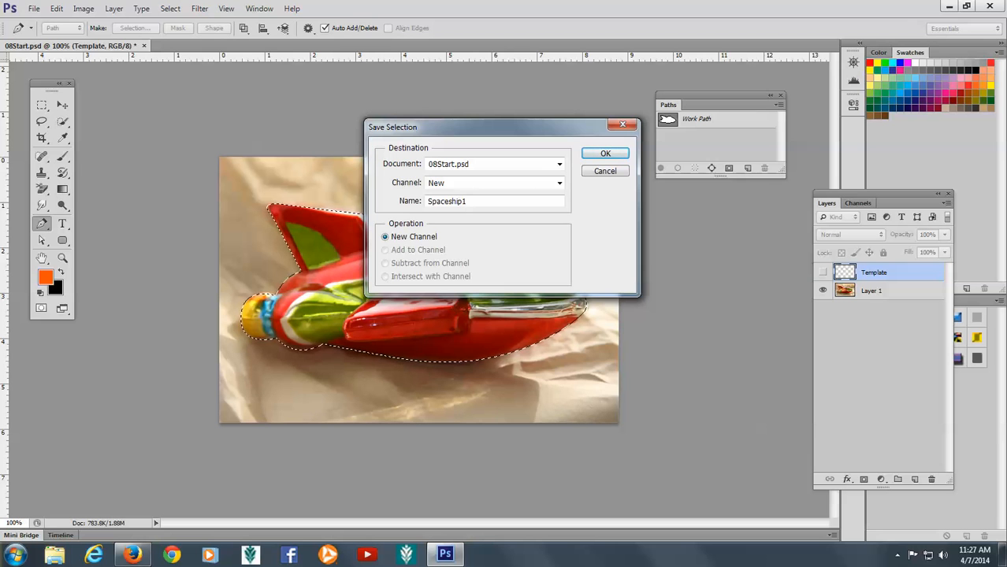
left_click(603, 153)
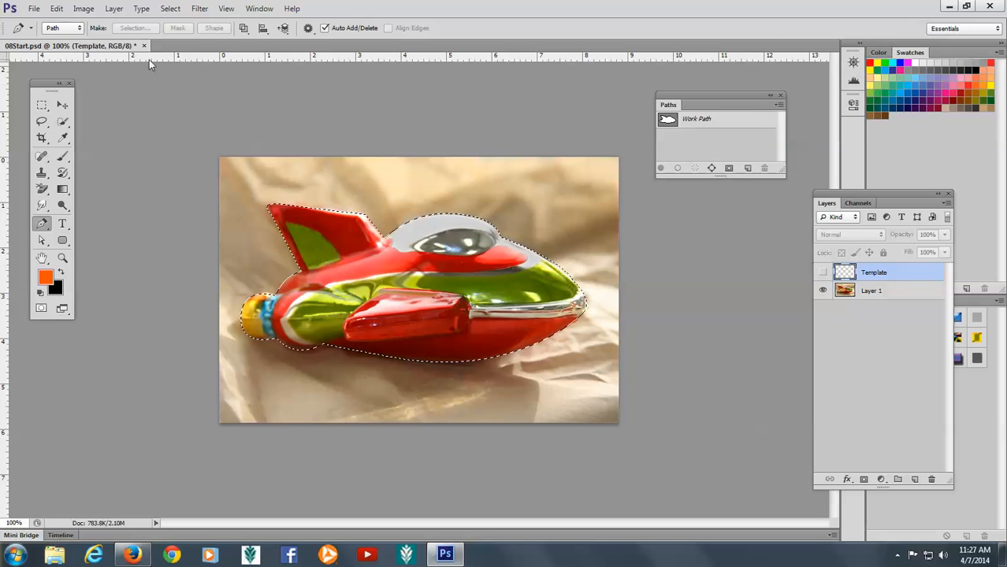
Deselect the spaceship outline and the Template layer so no layer is active
left_click(170, 9)
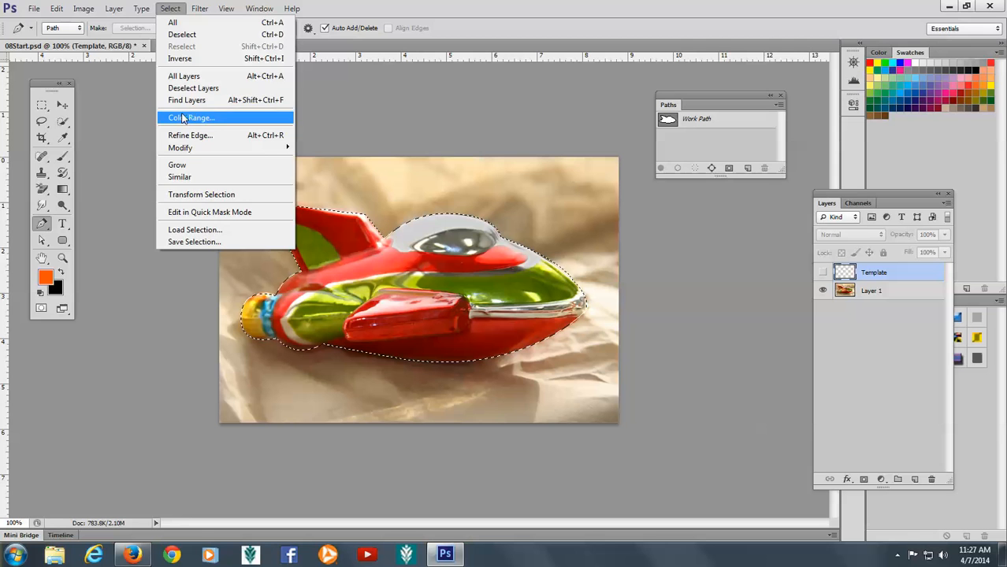
left_click(180, 35)
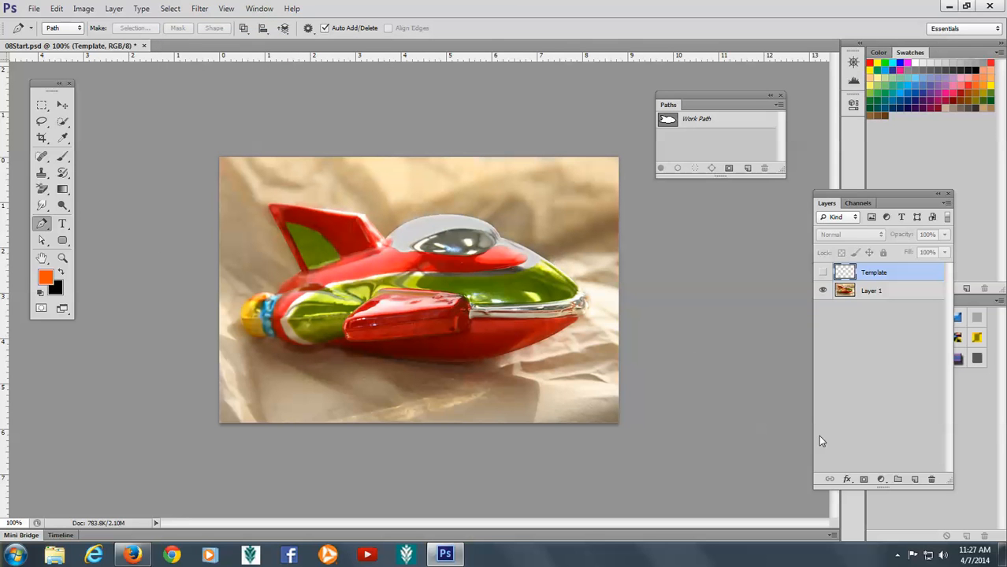
left_click(871, 344)
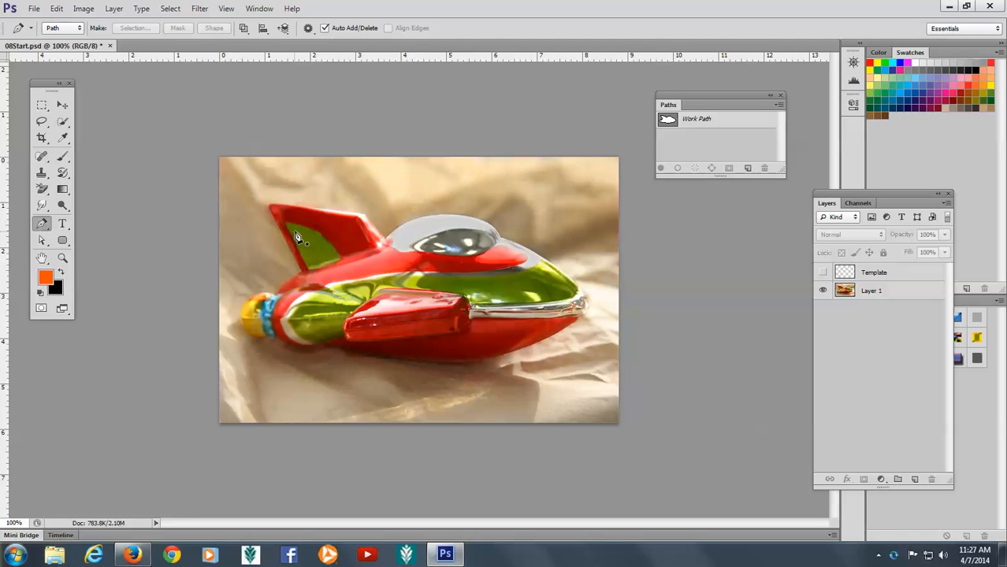
Start a new straight-segment Pen path from the top of the canopy around the nose and along the underside to the rear engine
left_click(439, 215)
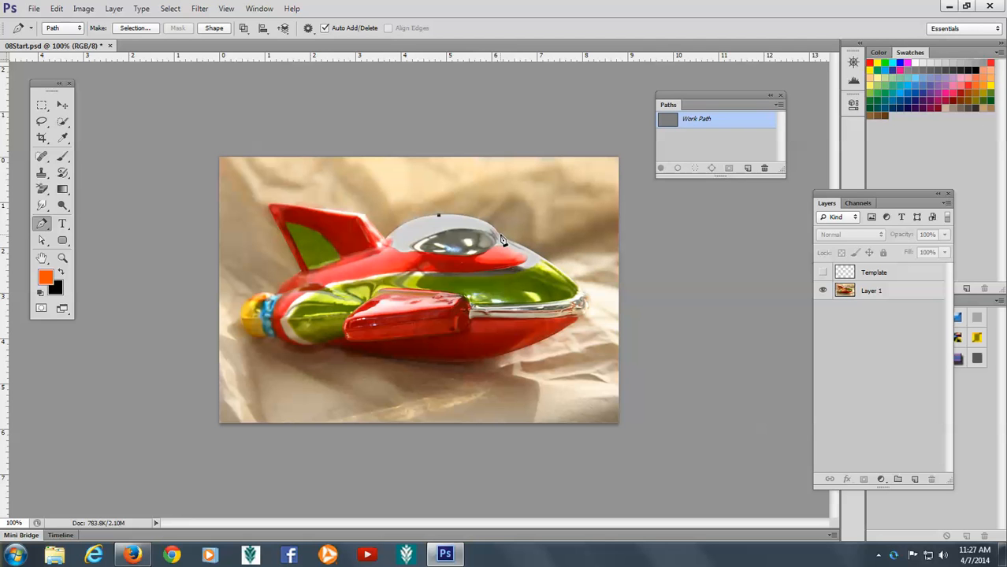
left_click(499, 237)
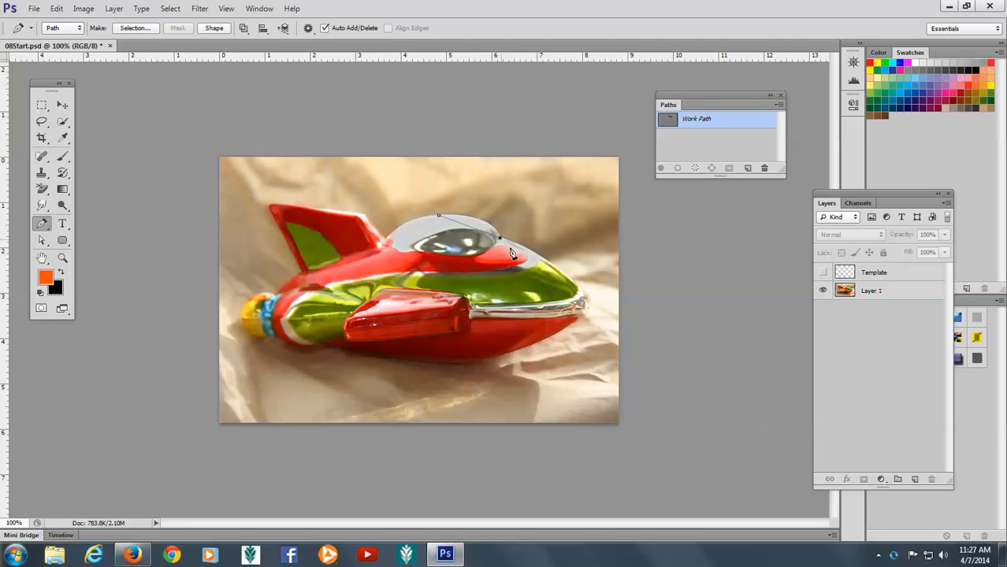
left_click(576, 286)
left_click(577, 320)
left_click(448, 364)
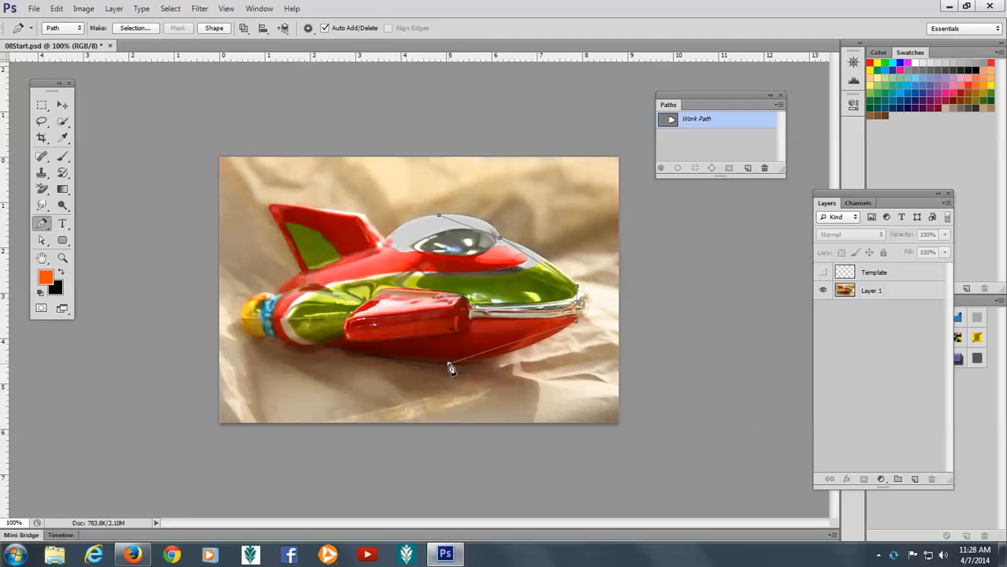
left_click(322, 343)
left_click(275, 338)
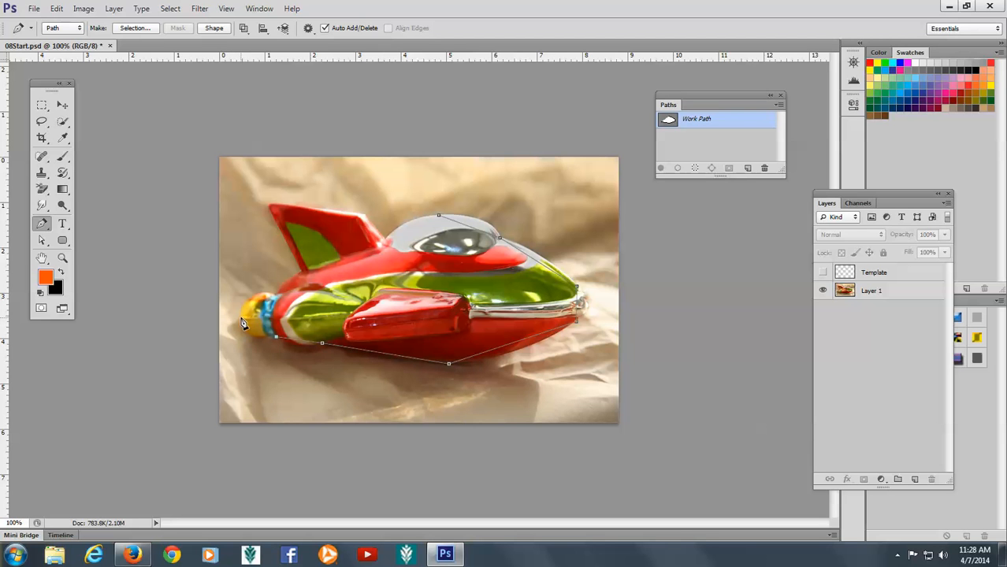
Continue the straight-segment path around the rear engine and tail fin, closing it at the canopy's top point
left_click(241, 320)
left_click(302, 272)
left_click(281, 205)
left_click(365, 214)
left_click(385, 240)
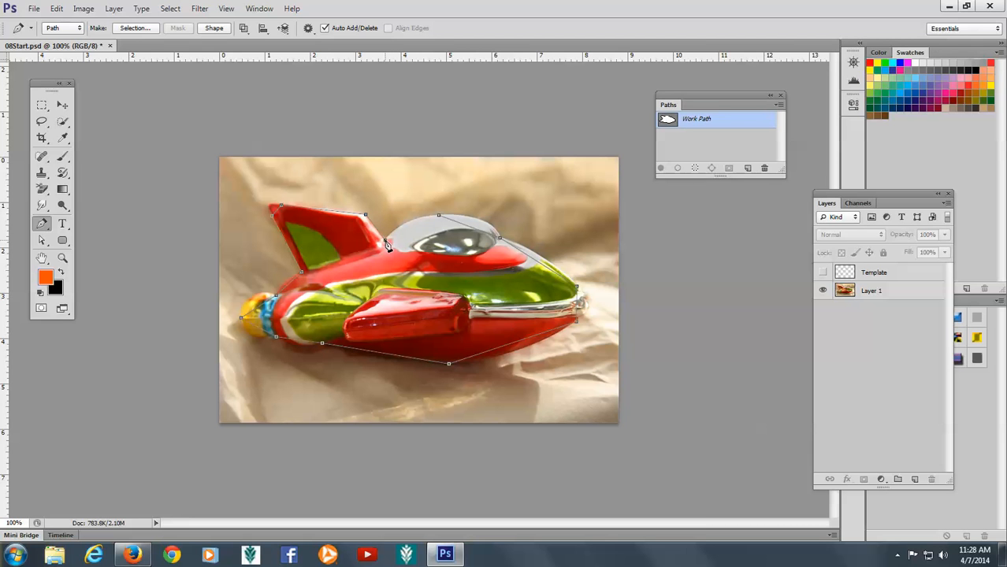
left_click(439, 218)
Convert the anchor point on top of the canopy to a smooth point and shape its handles to the canopy's curve
left_click(41, 241)
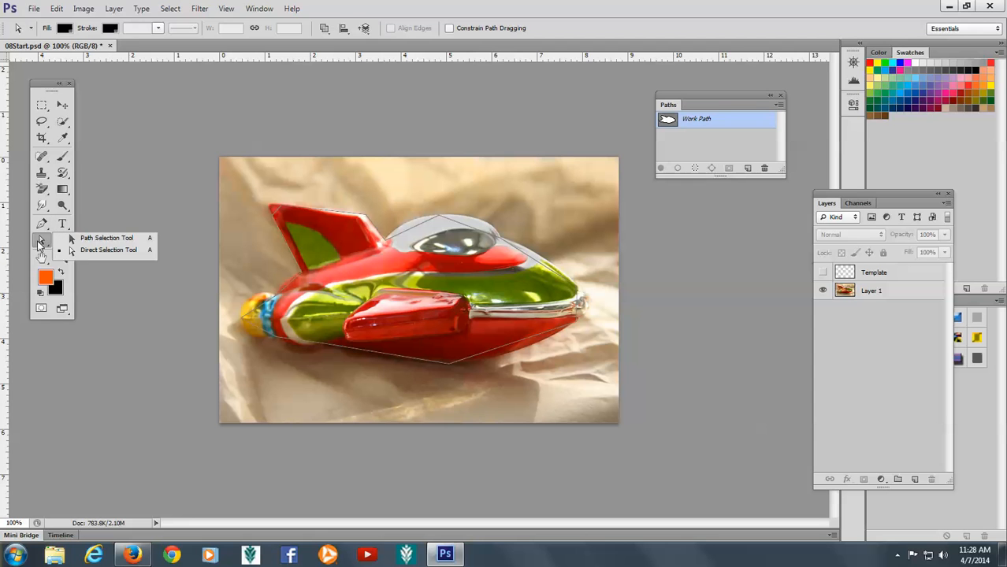
left_click(93, 250)
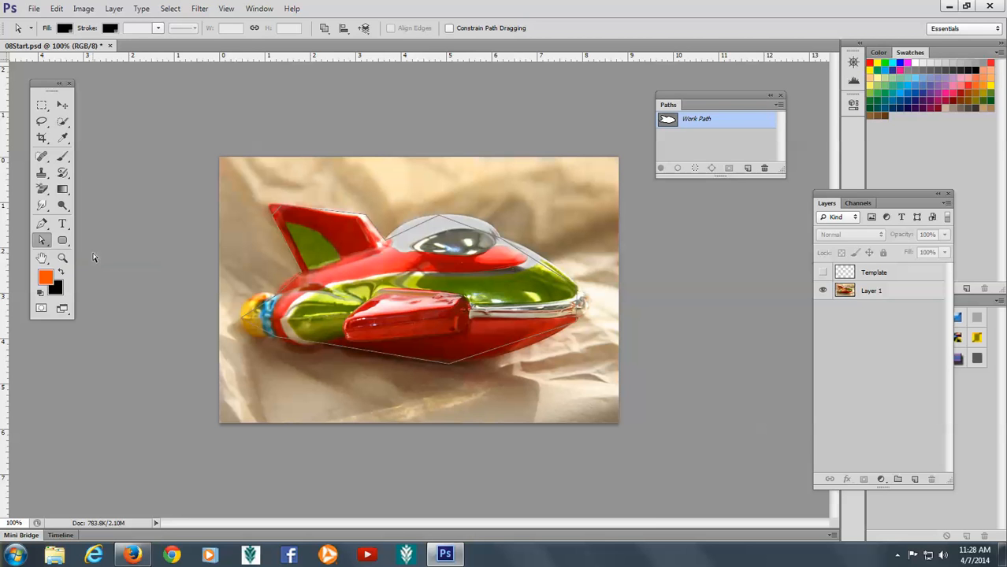
left_click(439, 218)
left_click(438, 215)
left_click(42, 227)
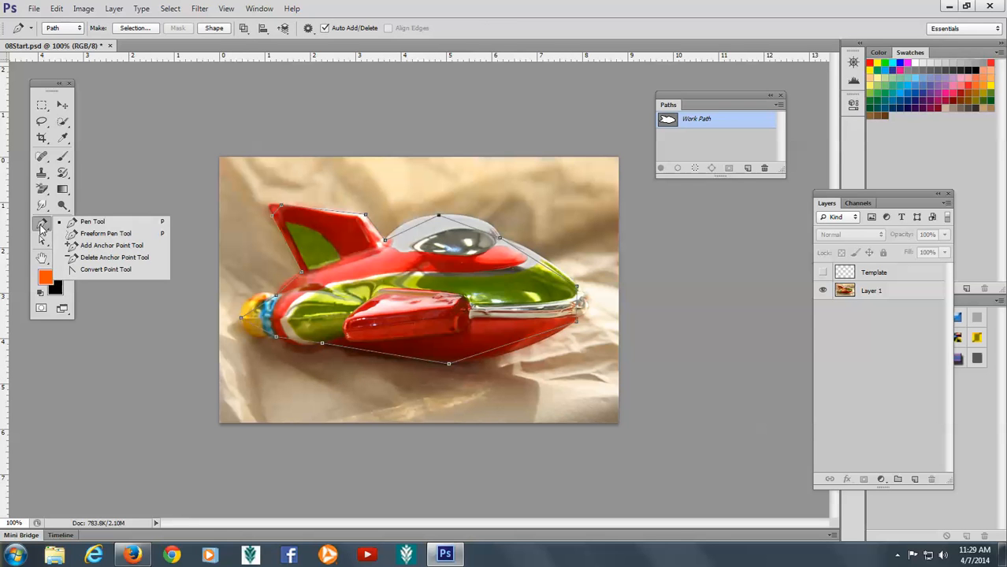
left_click(113, 270)
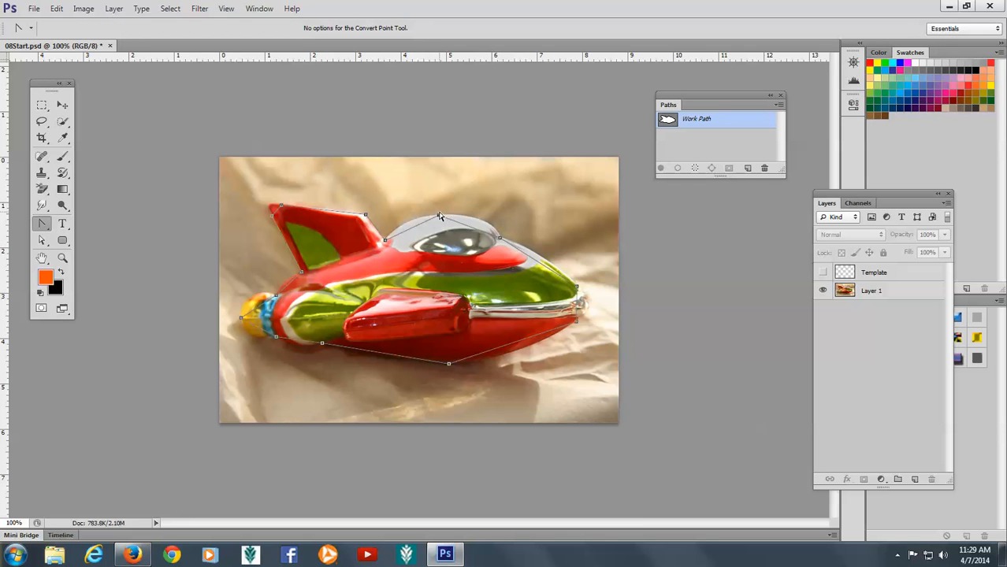
left_click_drag(439, 217, 499, 211)
left_click_drag(381, 223, 389, 225)
Convert the upper nose anchor point to a smooth point and adjust its handles to follow the nose's contour
left_click(41, 241)
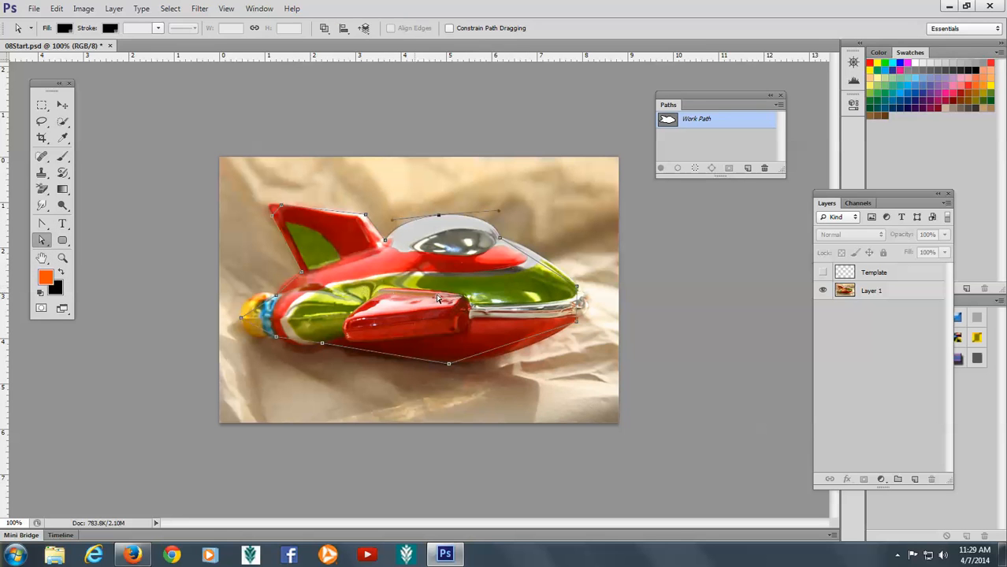
left_click(578, 289)
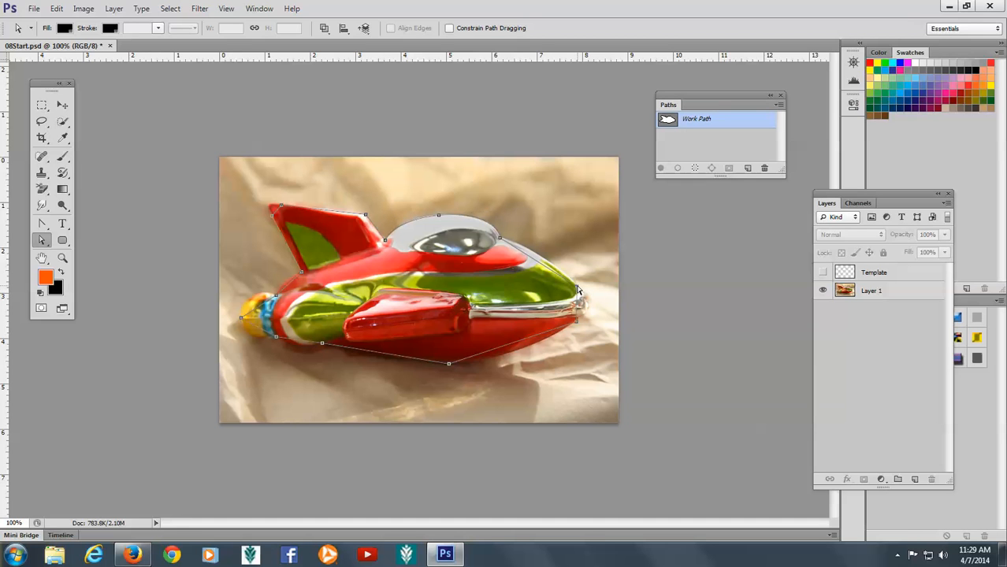
left_click(42, 226)
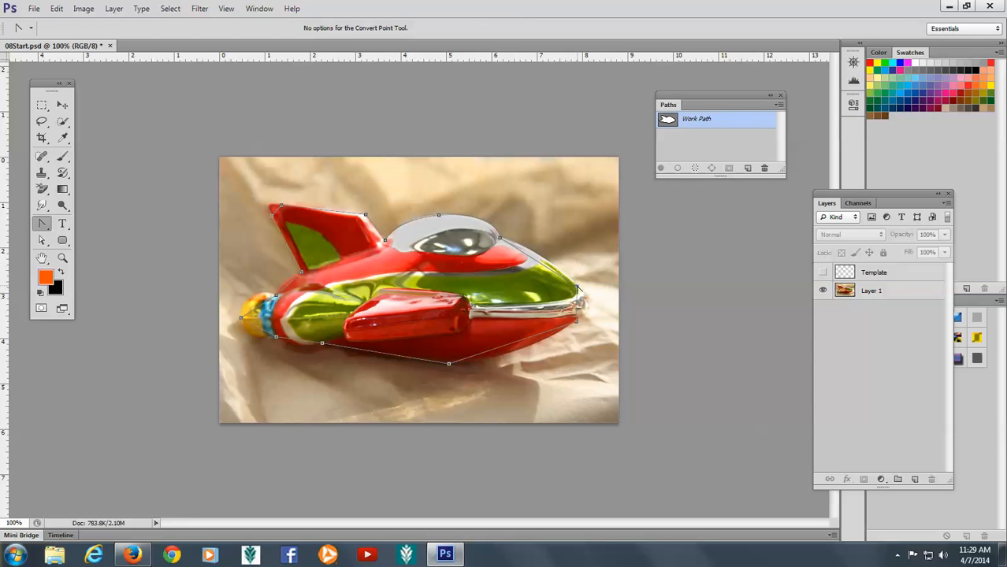
left_click_drag(578, 288, 600, 321)
mouse_move(601, 321)
left_mouse_down()
mouse_move(604, 301)
mouse_move(593, 314)
mouse_move(605, 312)
left_mouse_up()
Convert the anchor point at the bottom of the hull to a smooth point that curves along the underside
left_click(43, 241)
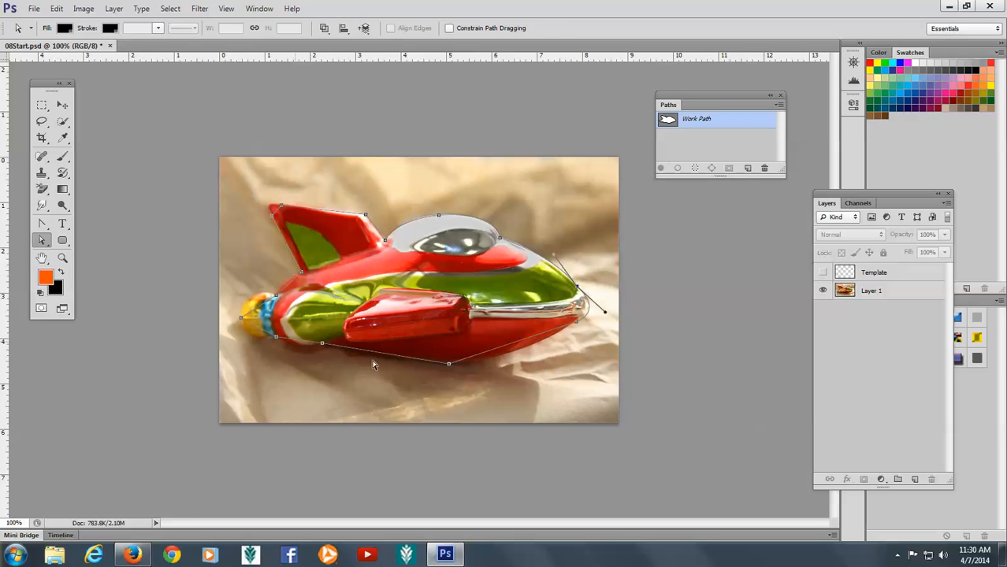
left_click(449, 366)
left_click(43, 224)
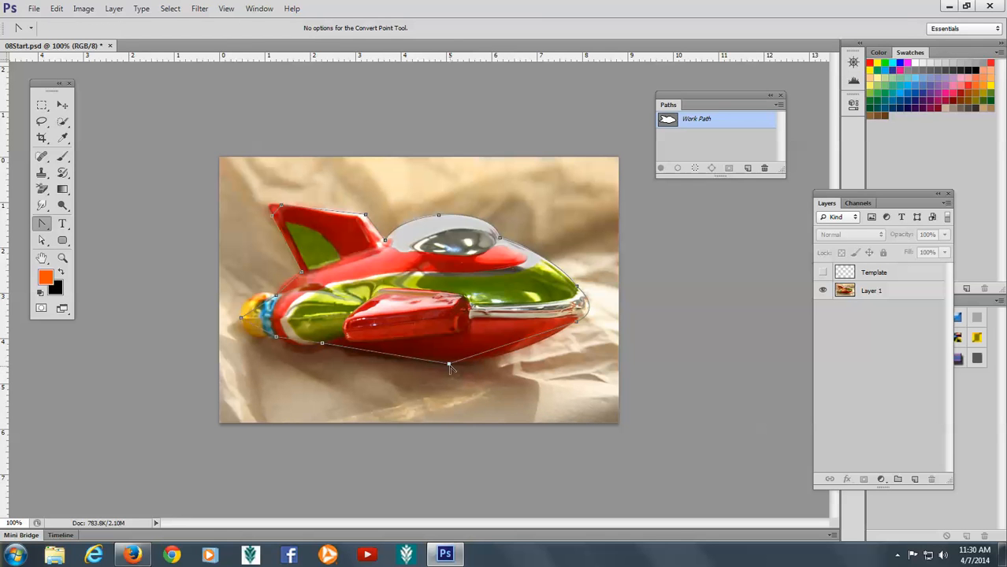
left_click_drag(449, 366, 389, 365)
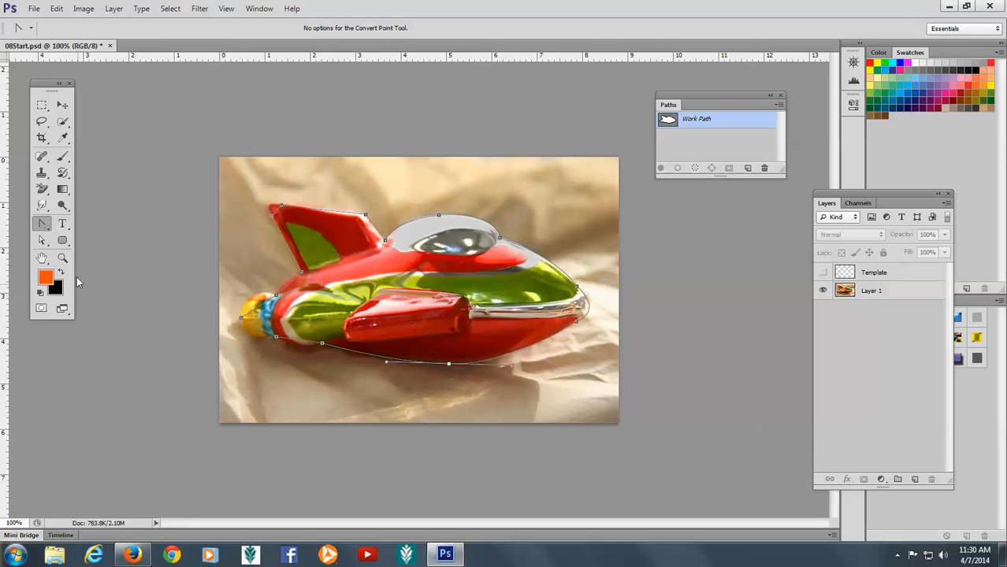
left_click(41, 241)
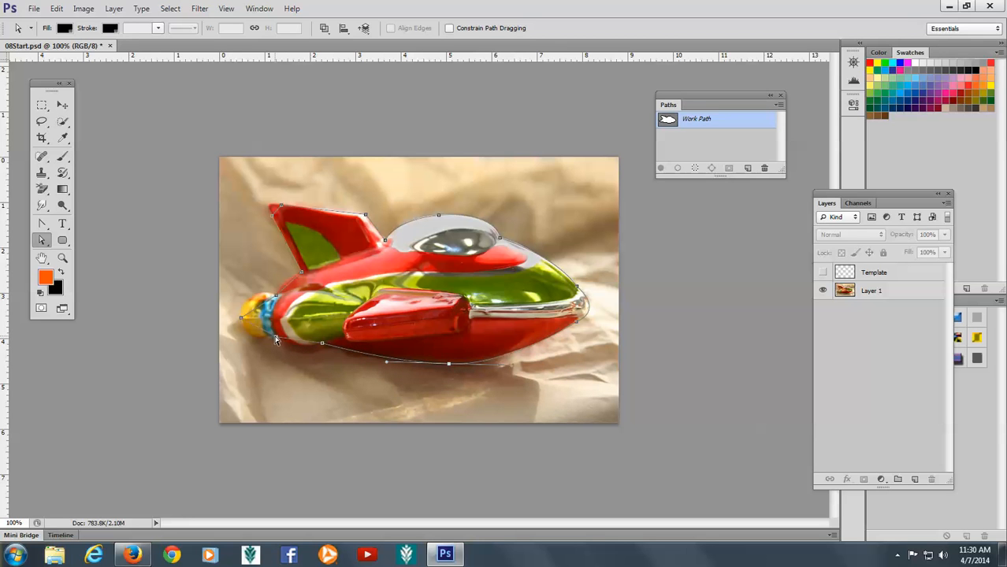
left_click(275, 339)
left_click(42, 224)
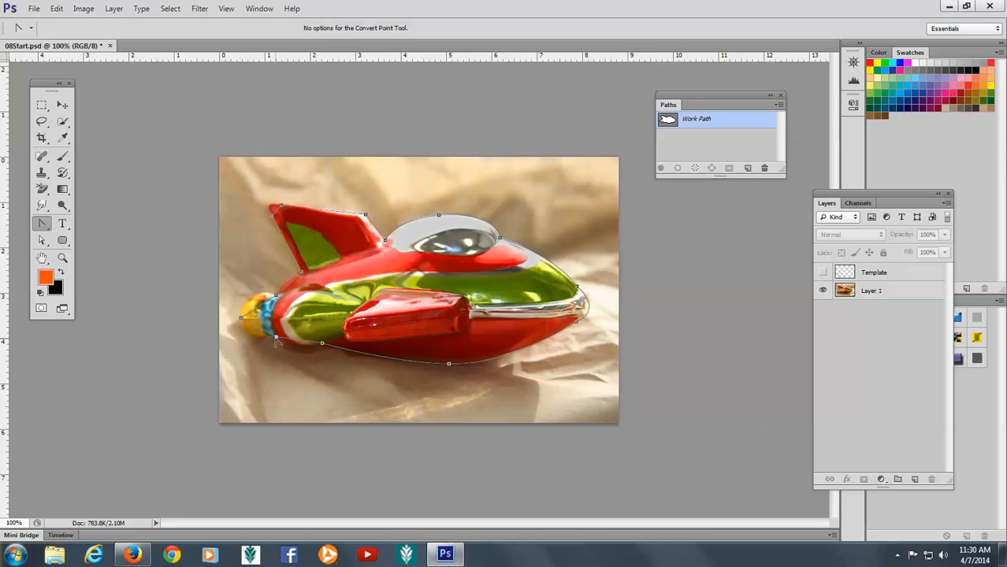
left_click_drag(276, 339, 243, 310)
key("ctrl+z")
Convert the anchor point where the rear hull meets the underside and pull its handle so the path curves around the hull's rear
left_click(42, 242)
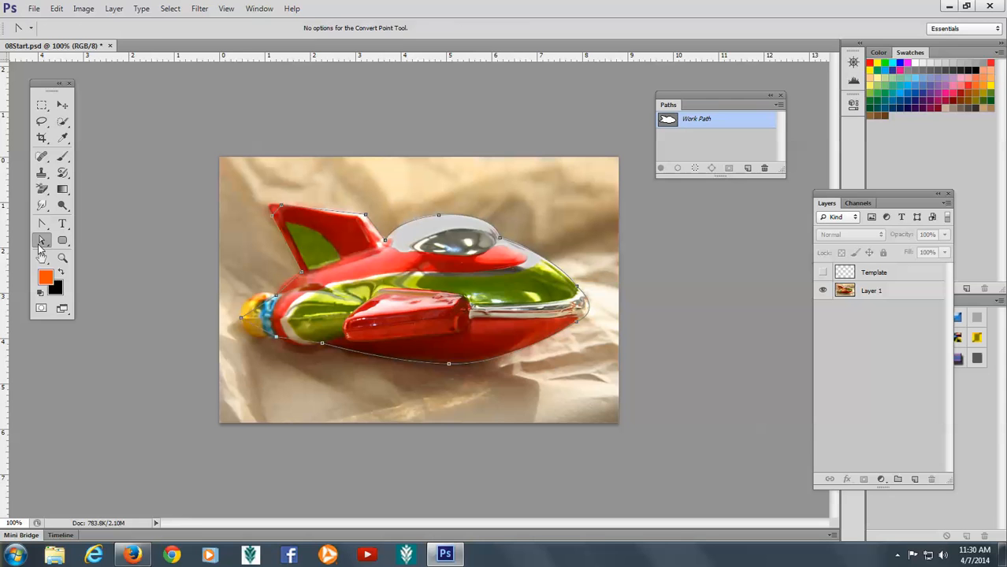
left_click(322, 345)
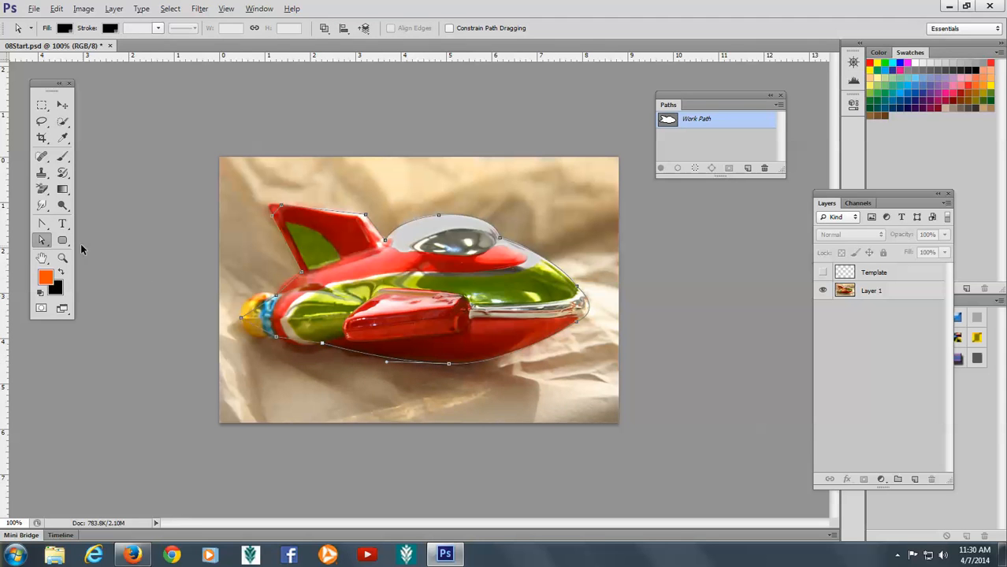
left_click(42, 225)
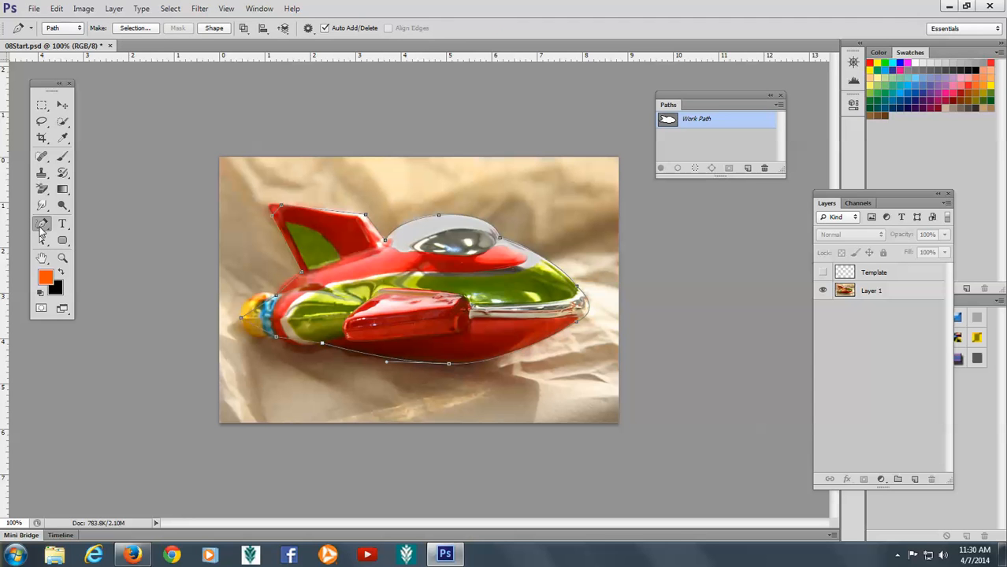
left_click_drag(41, 229, 98, 270)
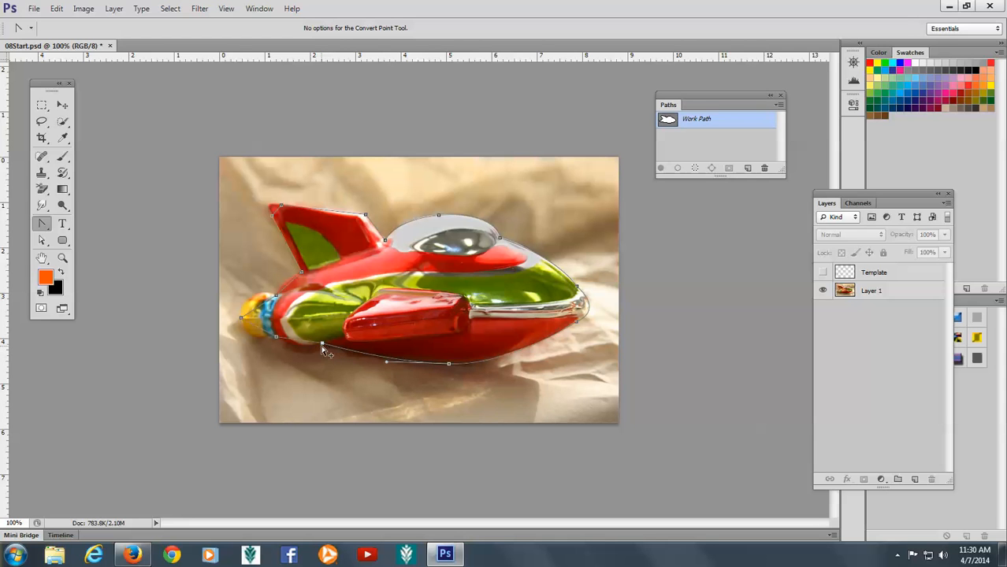
left_click_drag(309, 359, 300, 361)
Convert the anchor point at the rear tip of the yellow engine to a smooth point, shaping its handles to the engine's round end
left_click(42, 243)
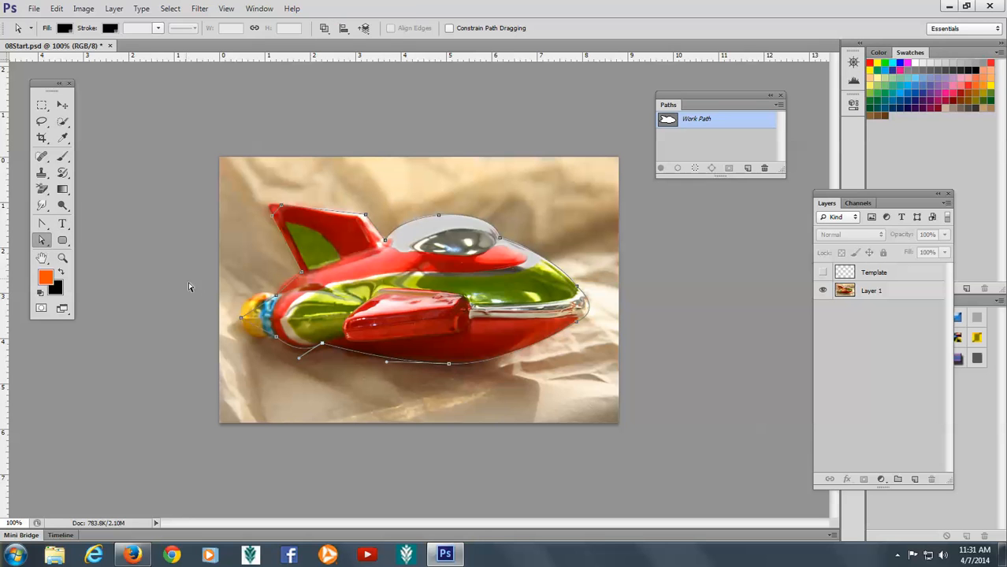
left_click(243, 321)
left_click(44, 225)
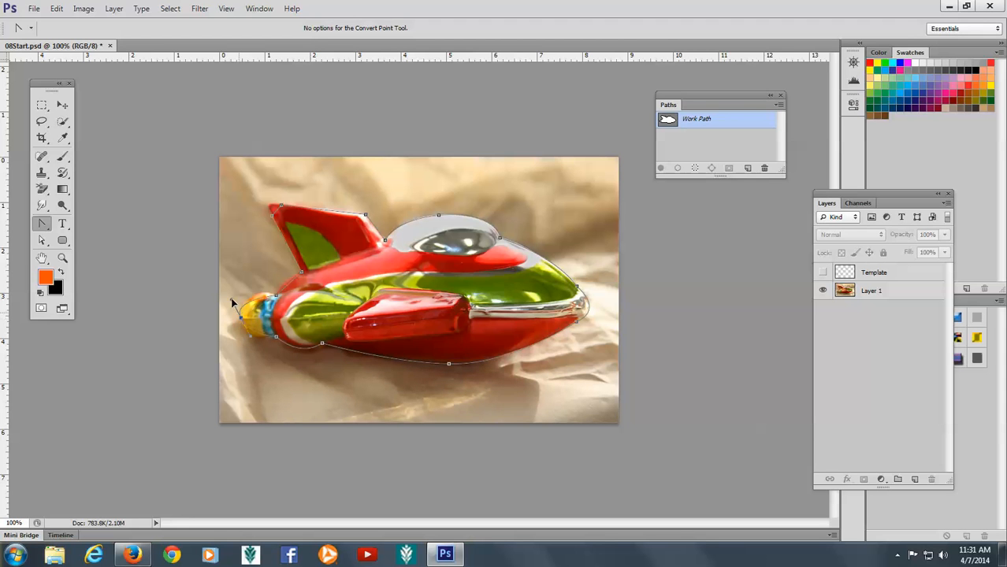
left_click_drag(241, 316, 241, 283)
Convert the upper anchor point at the tail fin's tip to a smooth point with handles following the fin's top edge
left_click(42, 240)
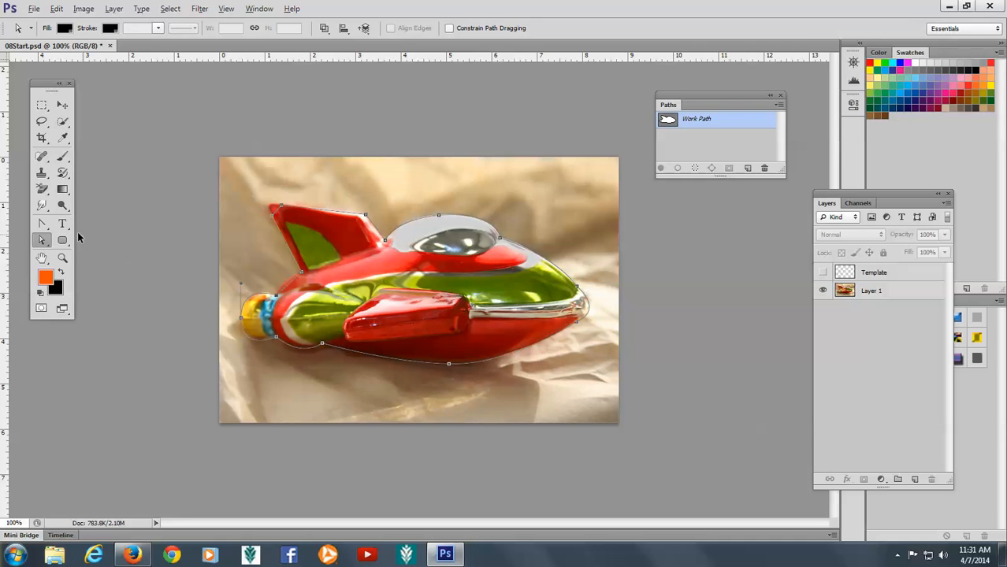
left_click(45, 224)
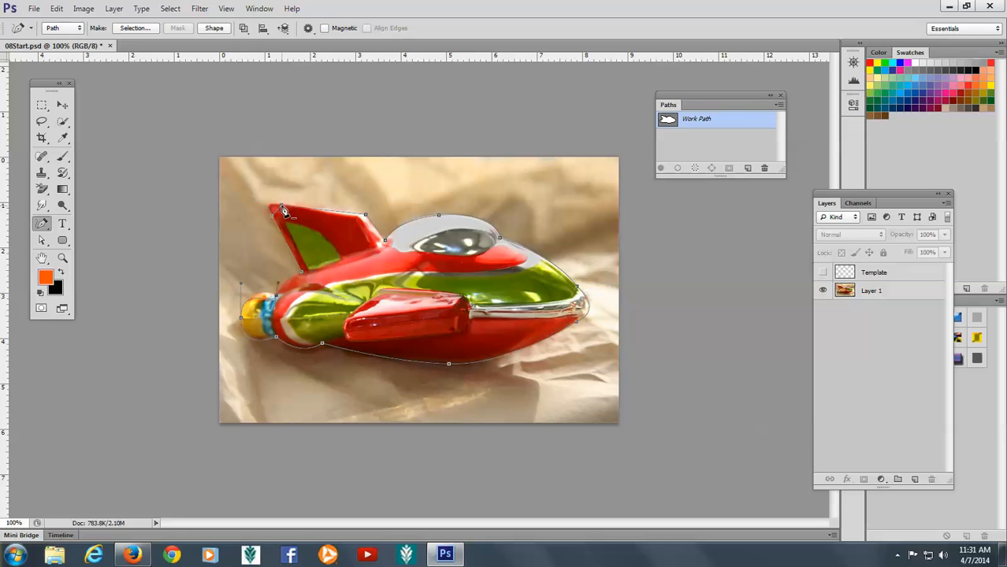
left_click(42, 240)
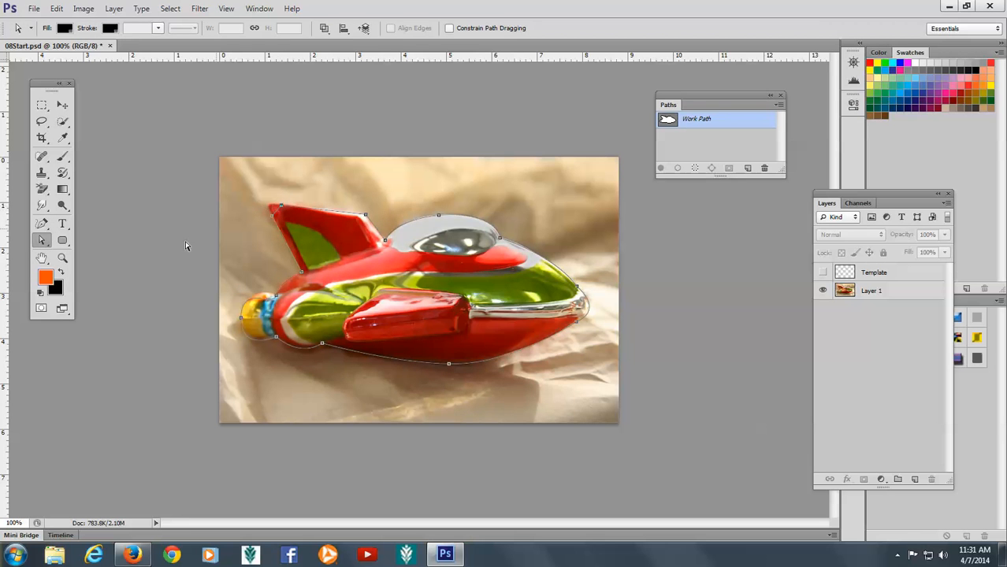
left_click(40, 226)
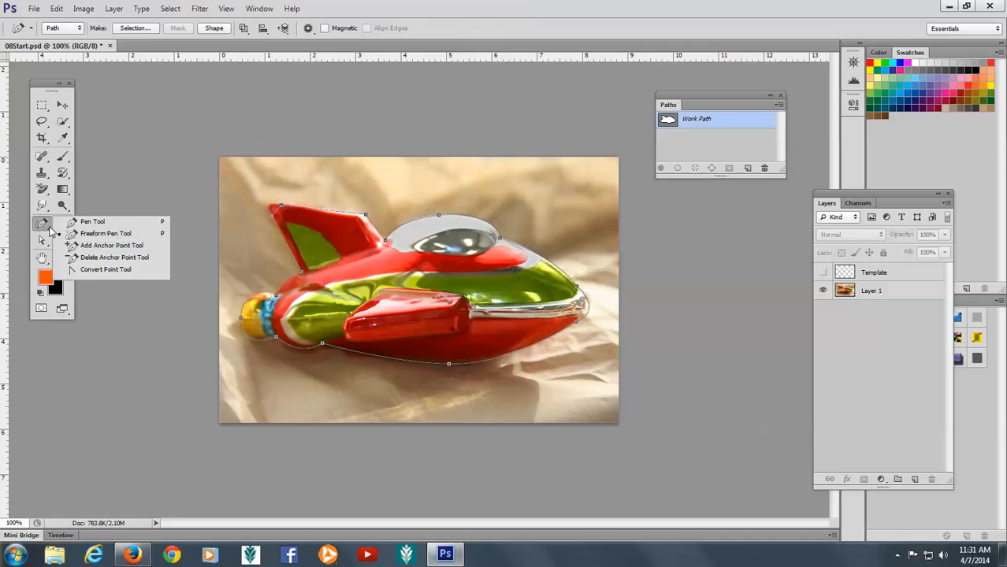
left_click(100, 270)
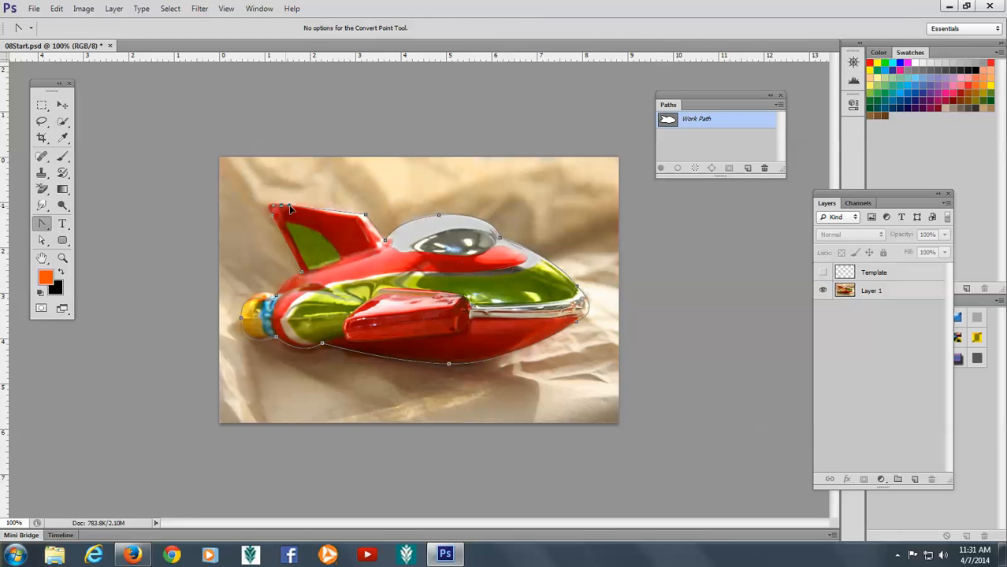
left_click_drag(281, 206, 306, 210)
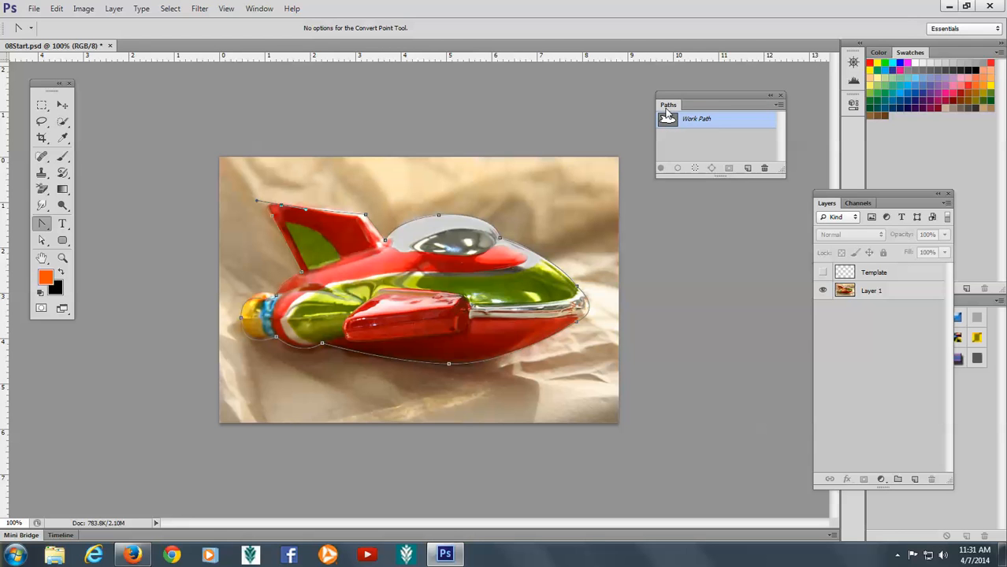
Load the finished work path as a selection and save it as a new channel named Spaceship2
left_click(694, 170)
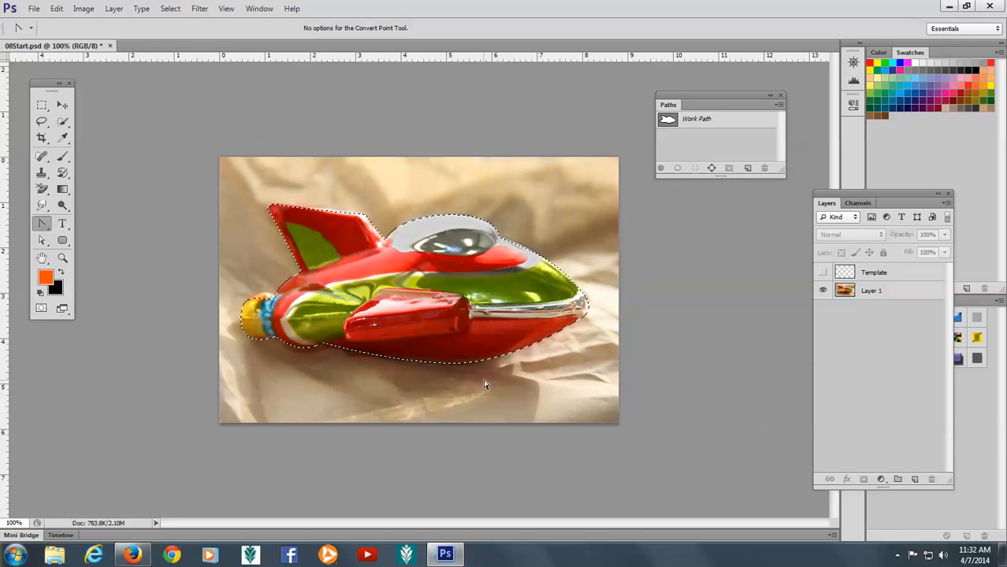
left_click(170, 9)
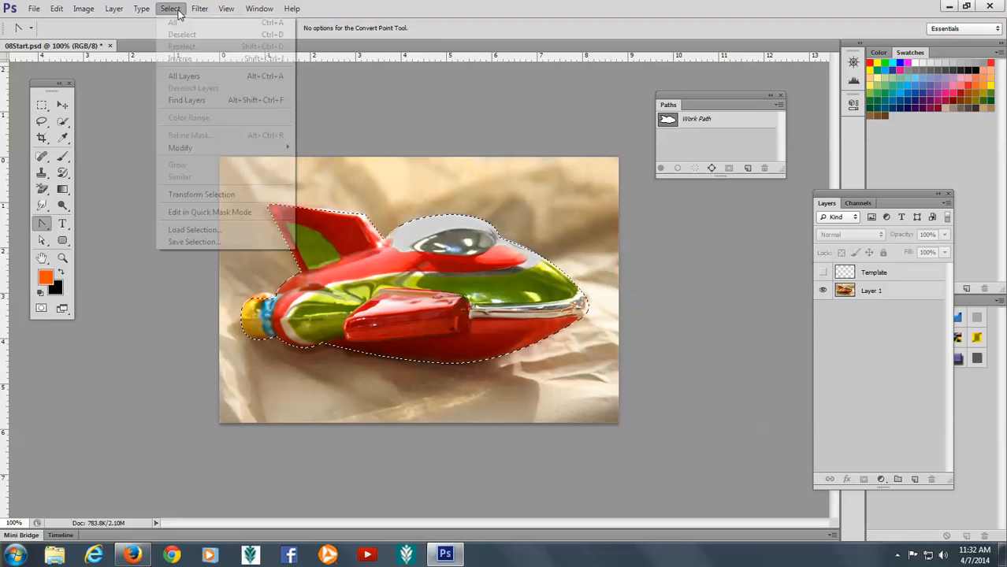
left_click(193, 241)
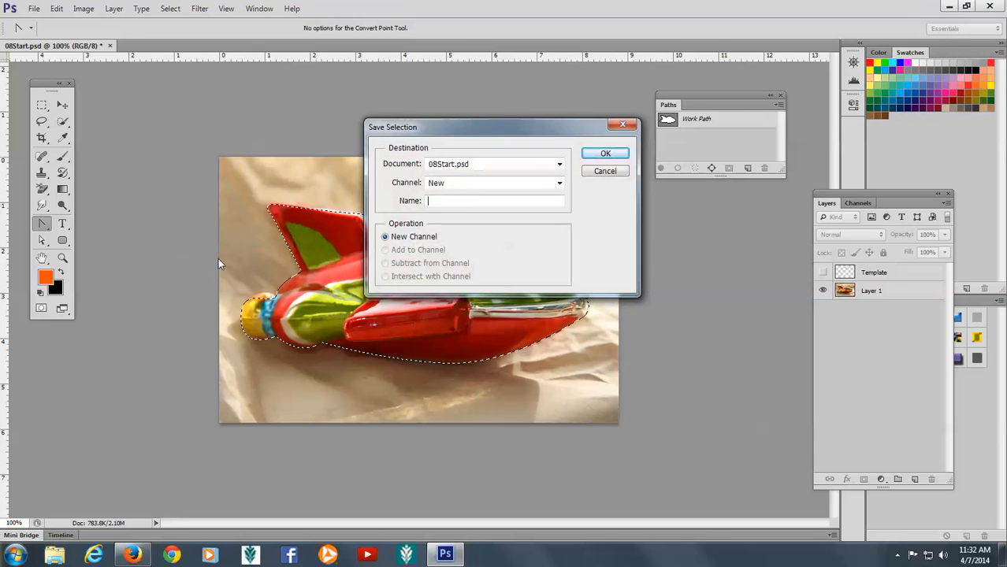
type("Spac")
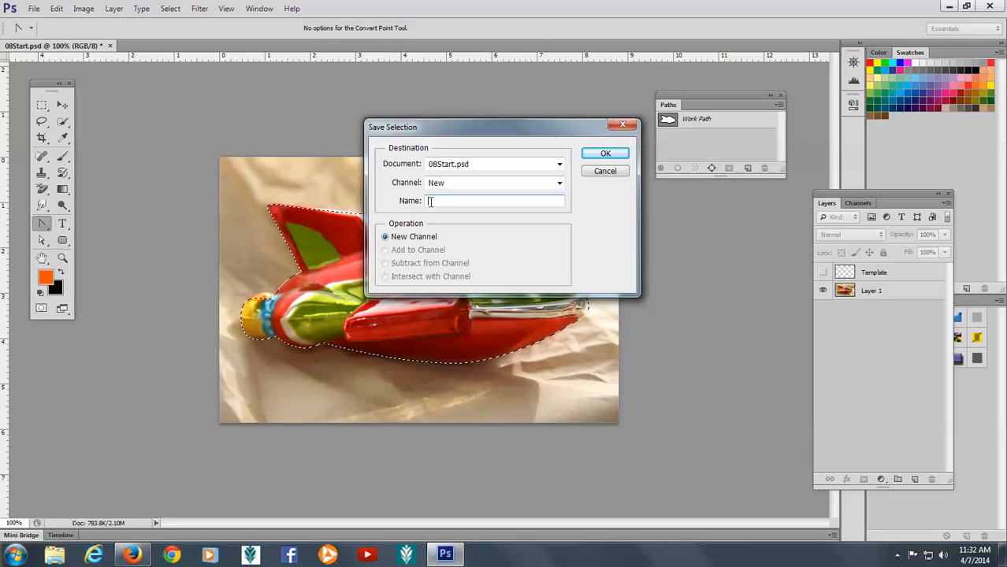
type("eship2")
left_click(605, 153)
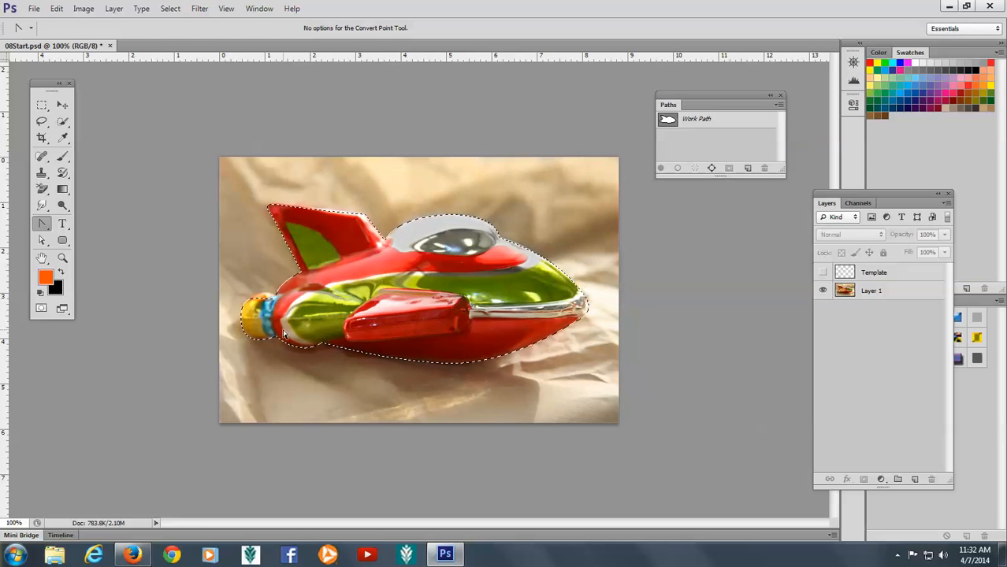